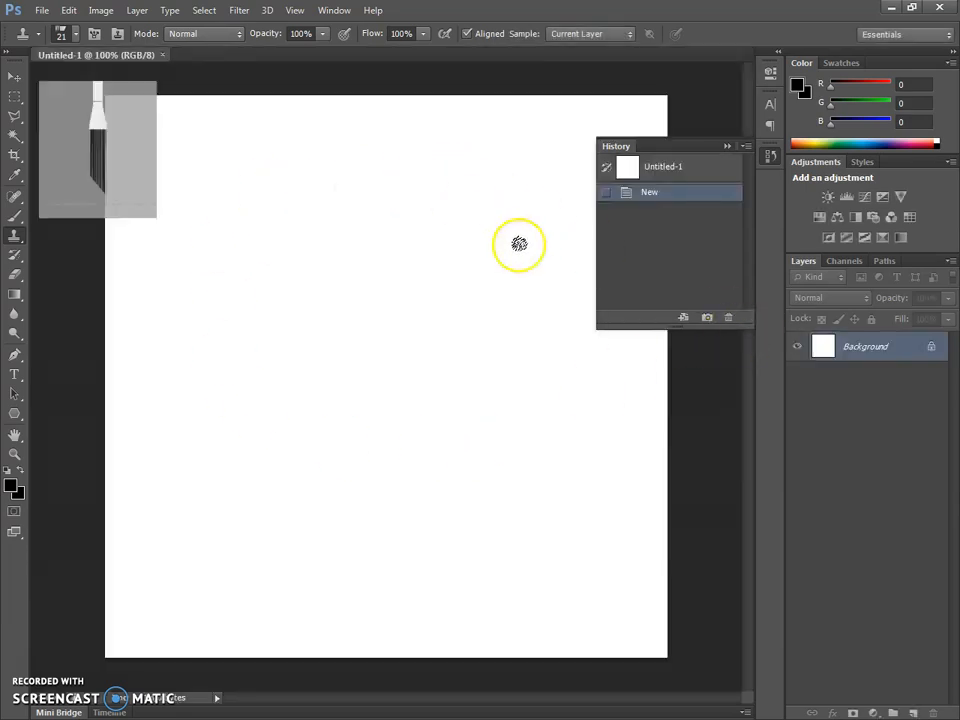
- Close the blank white document and create a new 750 × 750 pixel, 72 pixels/inch RGB document with transparent background contents
{"action": "left_click", "coordinate": [162, 55]}
{"action": "left_click", "coordinate": [42, 10]}
{"action": "left_click", "coordinate": [45, 29]}
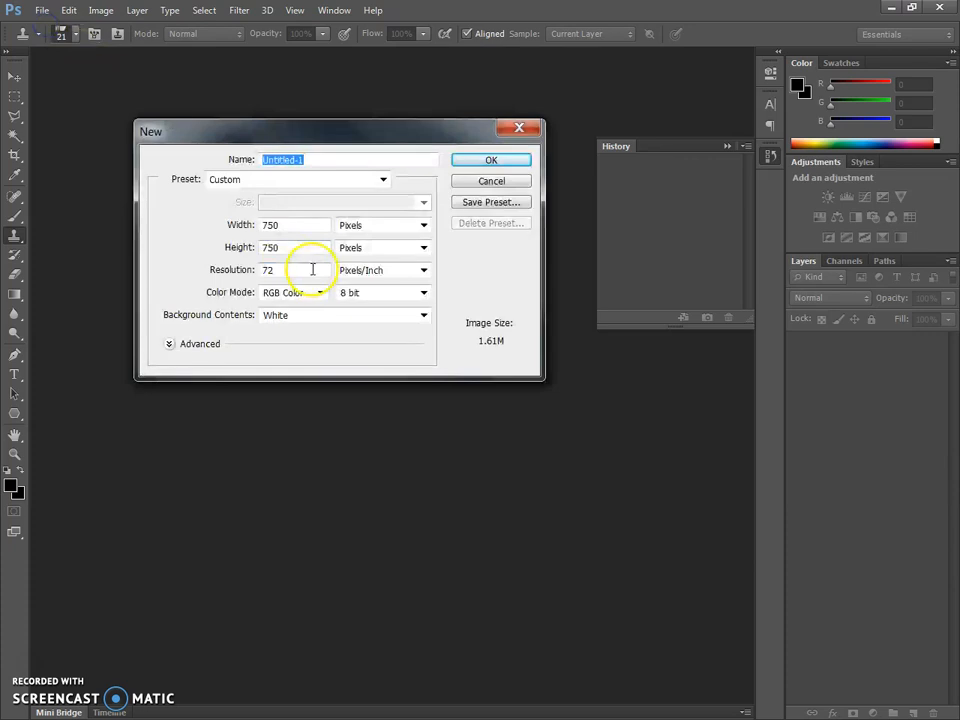
{"action": "left_click", "coordinate": [422, 316]}
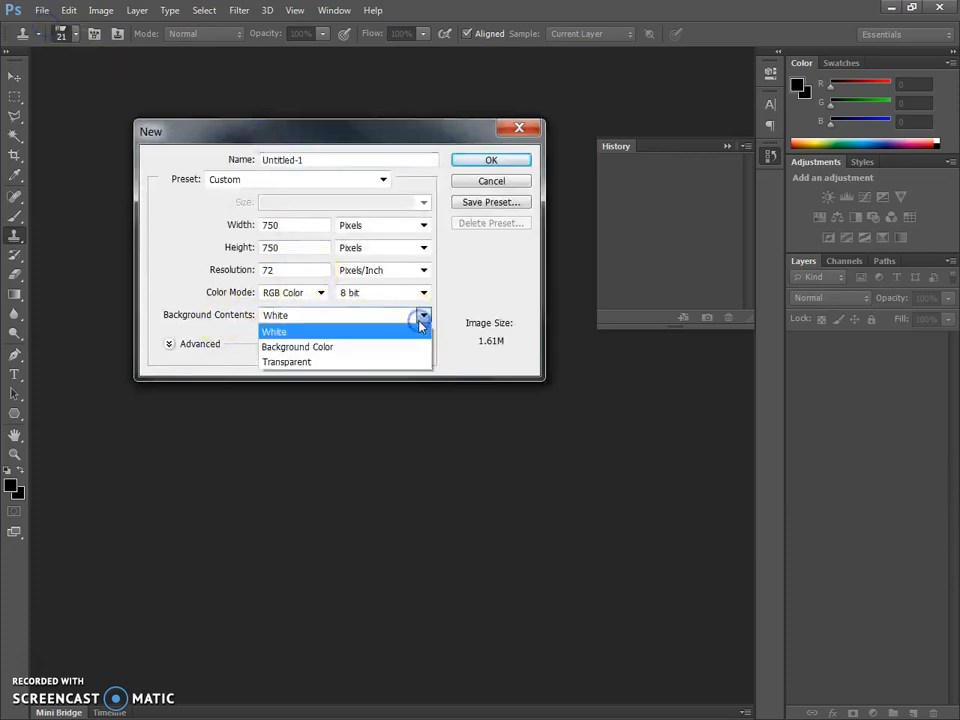
{"action": "left_click", "coordinate": [363, 362]}
{"action": "left_click", "coordinate": [493, 159]}
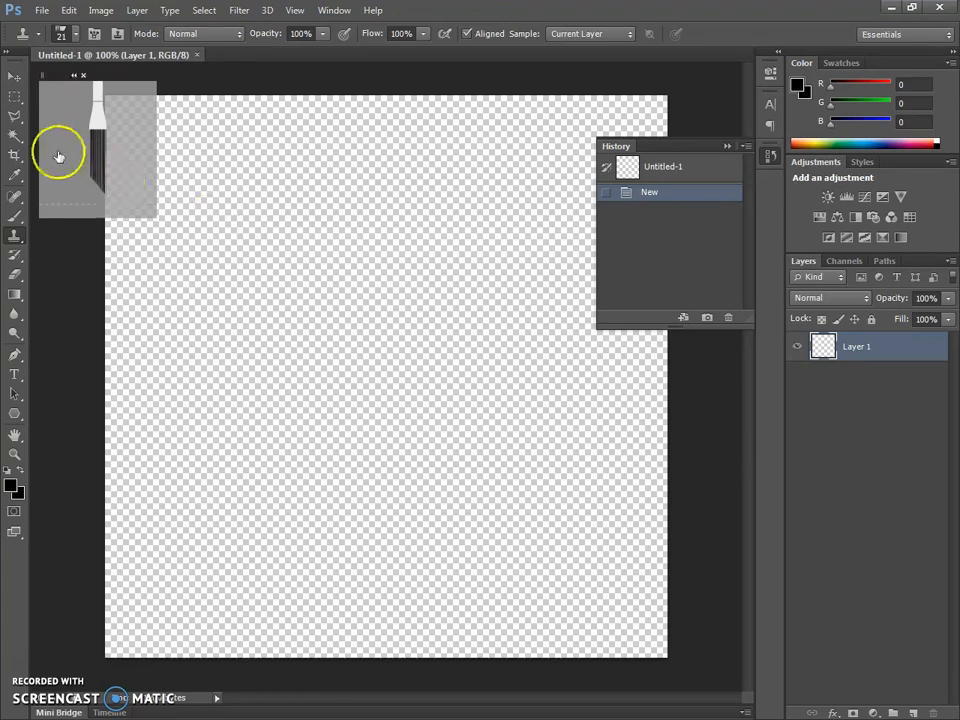
- Build a stick figure from six black rectangle shapes: a head, a thin body, two horizontal arms and two legs
{"action": "left_click", "coordinate": [15, 78]}
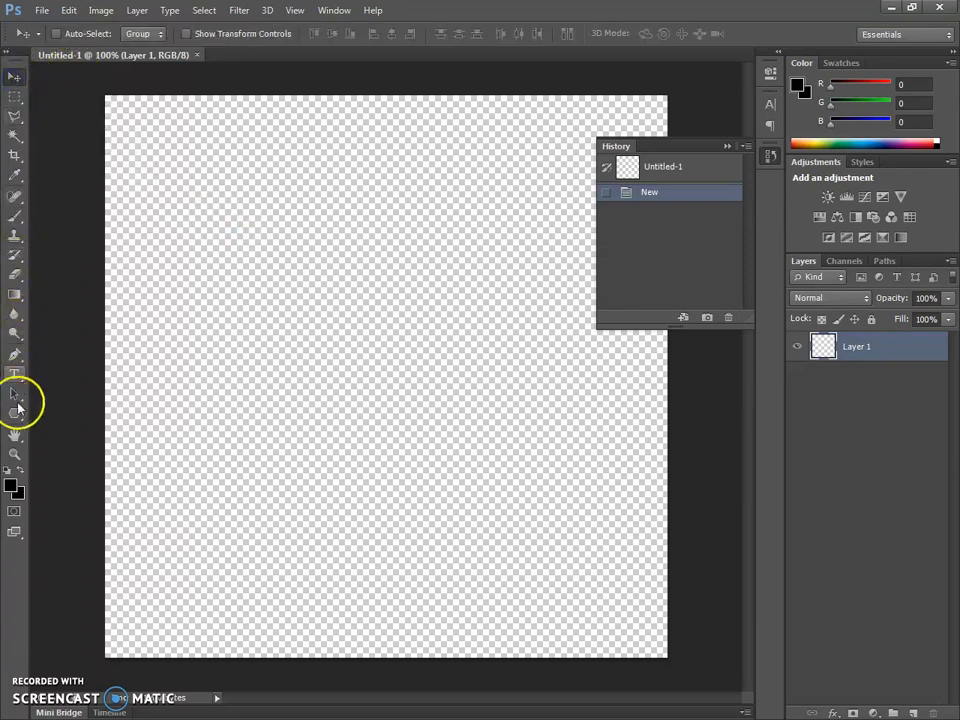
{"action": "left_click", "coordinate": [19, 428]}
{"action": "left_click", "coordinate": [15, 414]}
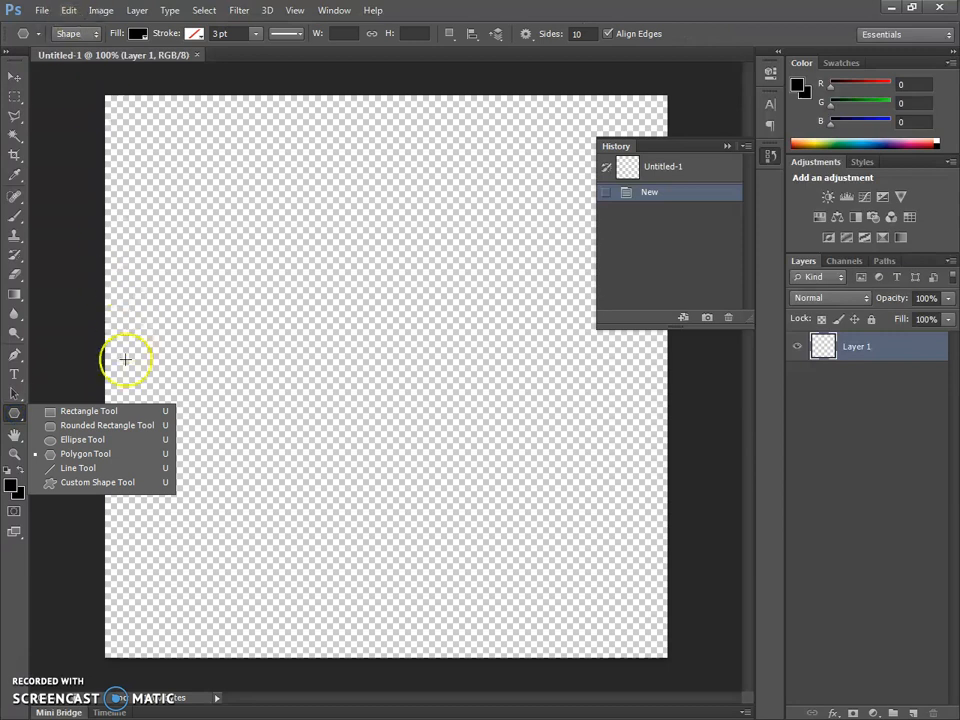
{"action": "left_click", "coordinate": [84, 412]}
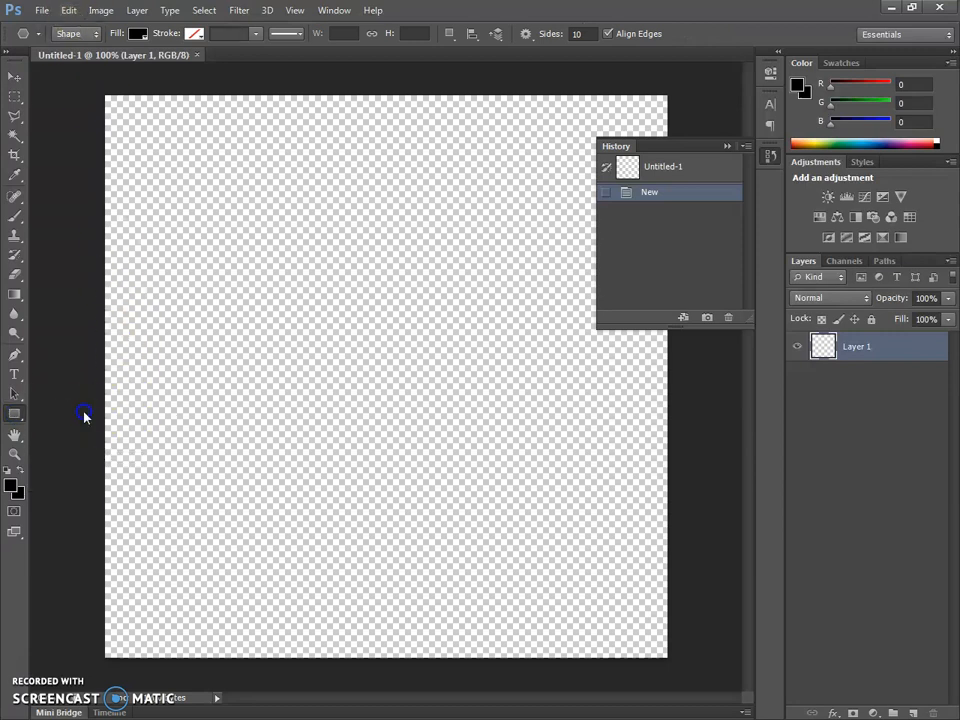
{"action": "left_click_drag", "start_coordinate": [327, 213], "coordinate": [427, 352]}
{"action": "left_click_drag", "start_coordinate": [367, 327], "coordinate": [392, 549]}
{"action": "left_click_drag", "start_coordinate": [383, 403], "coordinate": [511, 416]}
{"action": "left_click_drag", "start_coordinate": [323, 409], "coordinate": [255, 416]}
{"action": "left_click_drag", "start_coordinate": [342, 531], "coordinate": [371, 632]}
{"action": "left_click_drag", "start_coordinate": [388, 539], "coordinate": [417, 633]}
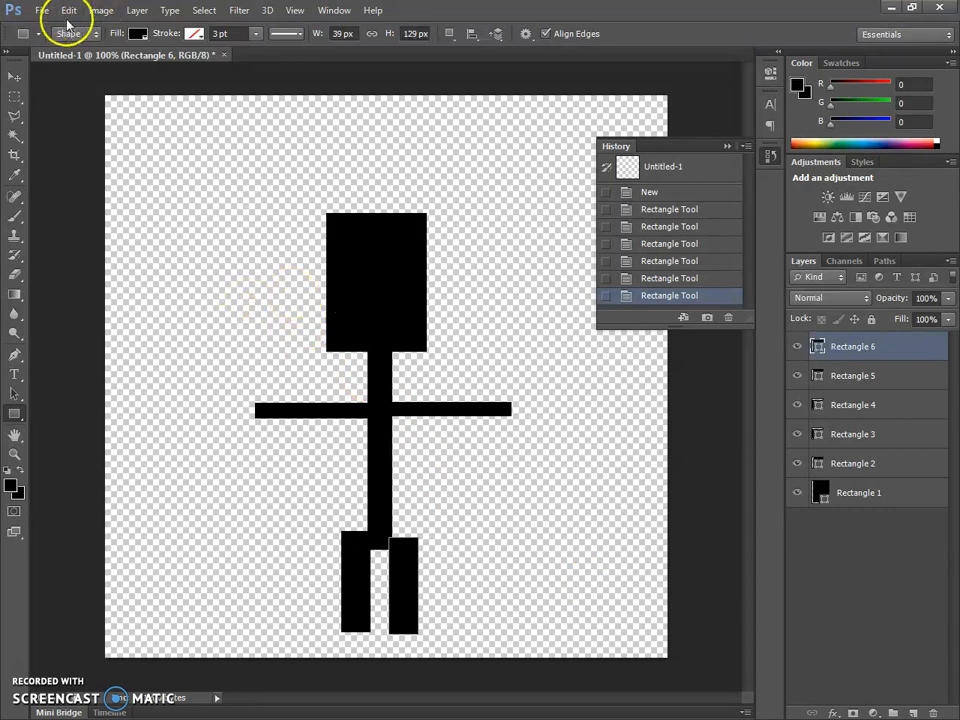
- Trim the canvas based on transparent pixels, trimming away all four sides
{"action": "left_click", "coordinate": [204, 12]}
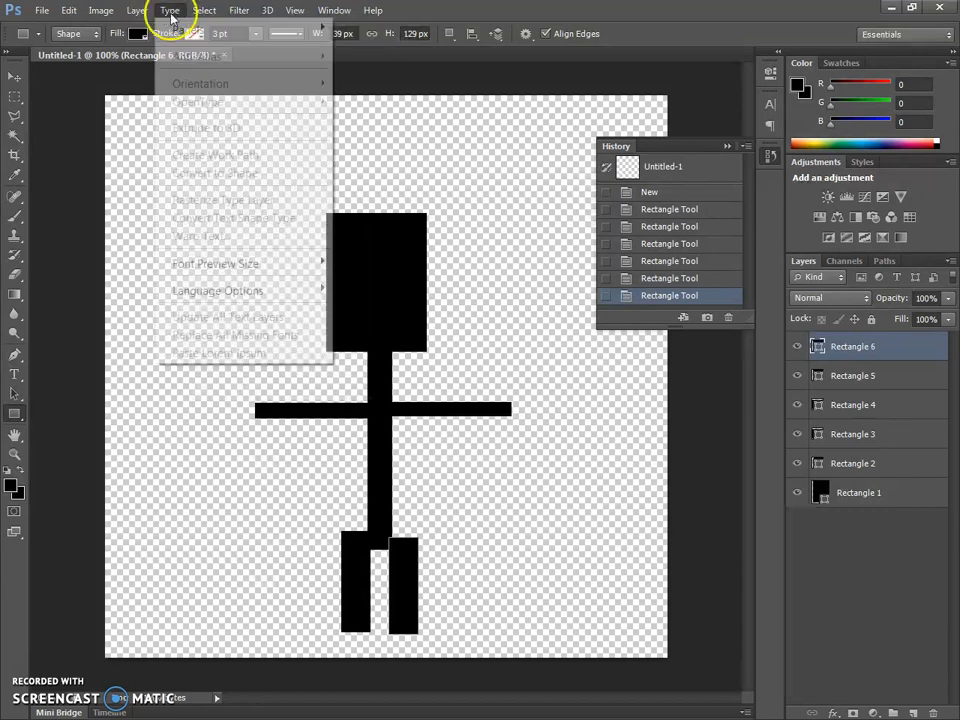
{"action": "mouse_move", "coordinate": [113, 17]}
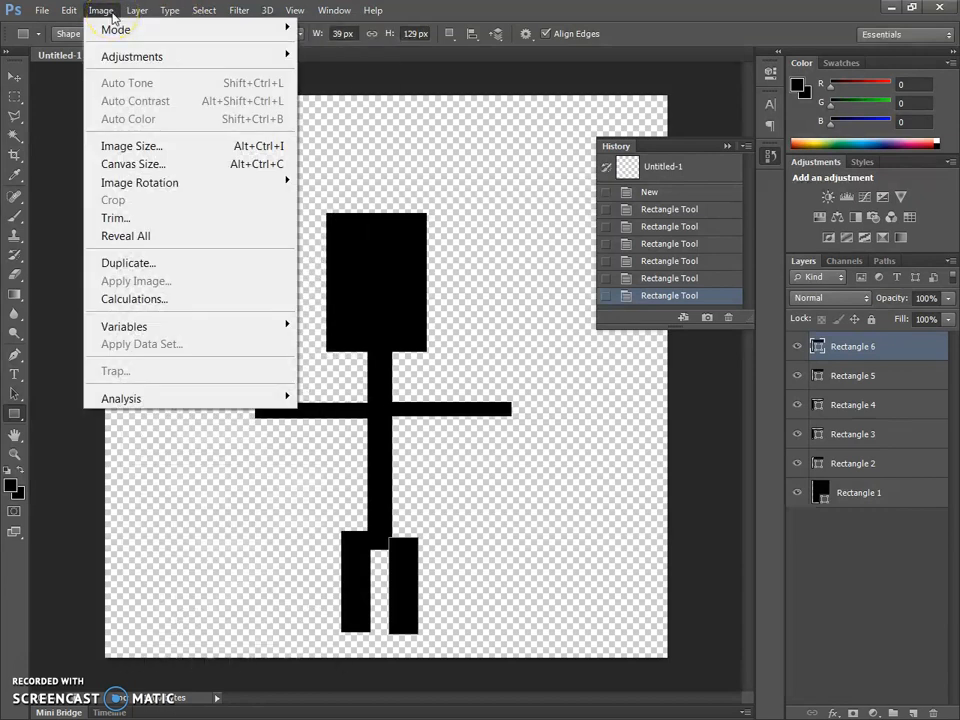
{"action": "left_click", "coordinate": [153, 220]}
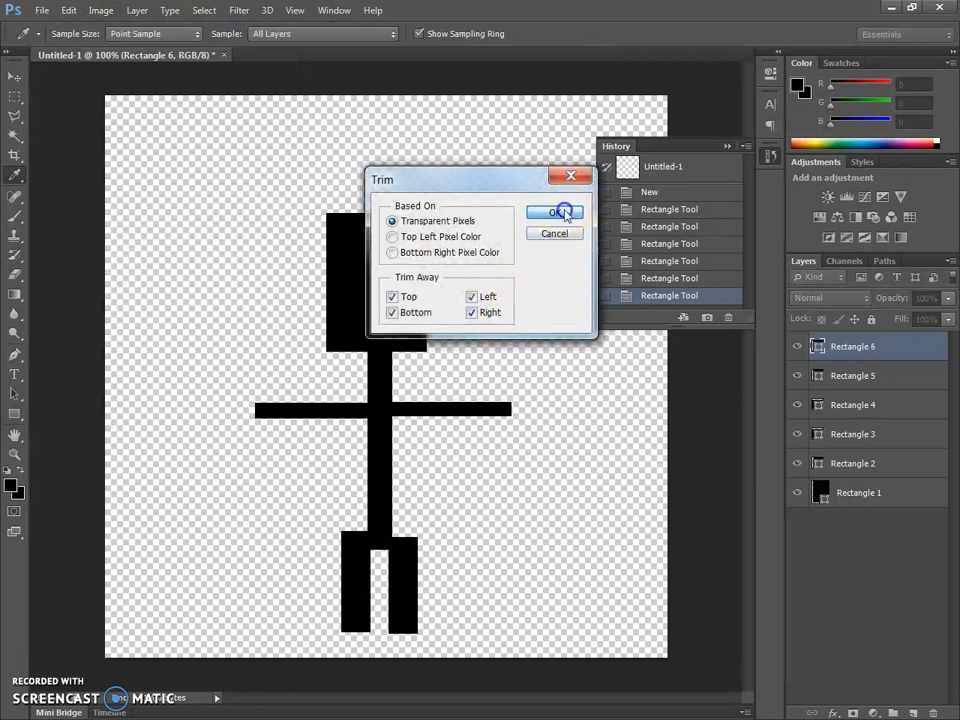
{"action": "left_click", "coordinate": [558, 213]}
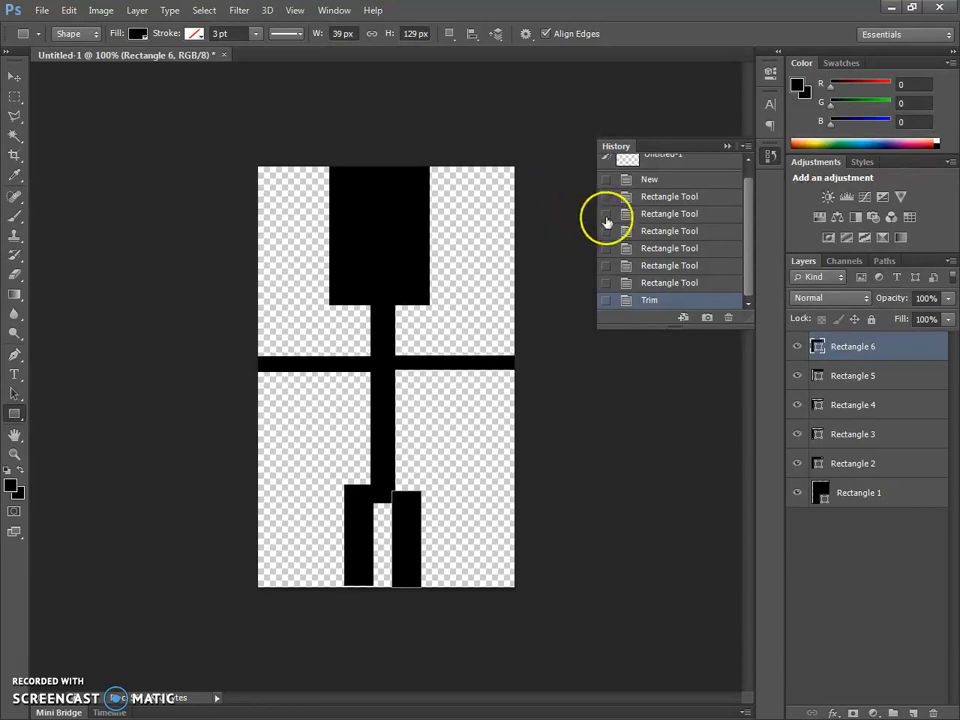
{"action": "left_click", "coordinate": [45, 10]}
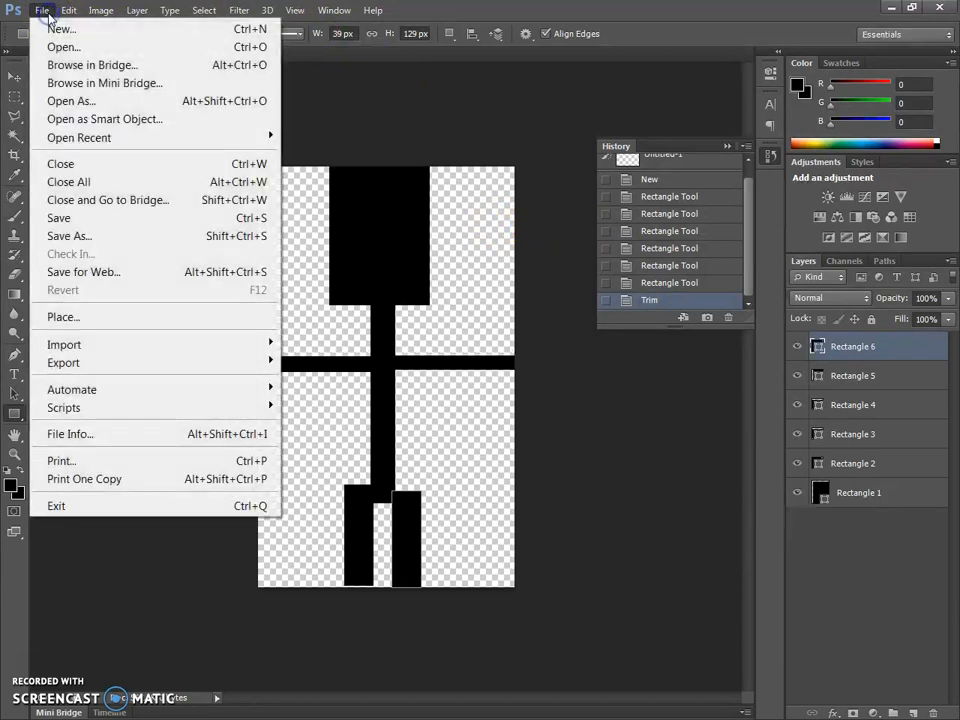
{"action": "left_click", "coordinate": [84, 238]}
{"action": "left_click", "coordinate": [430, 406]}
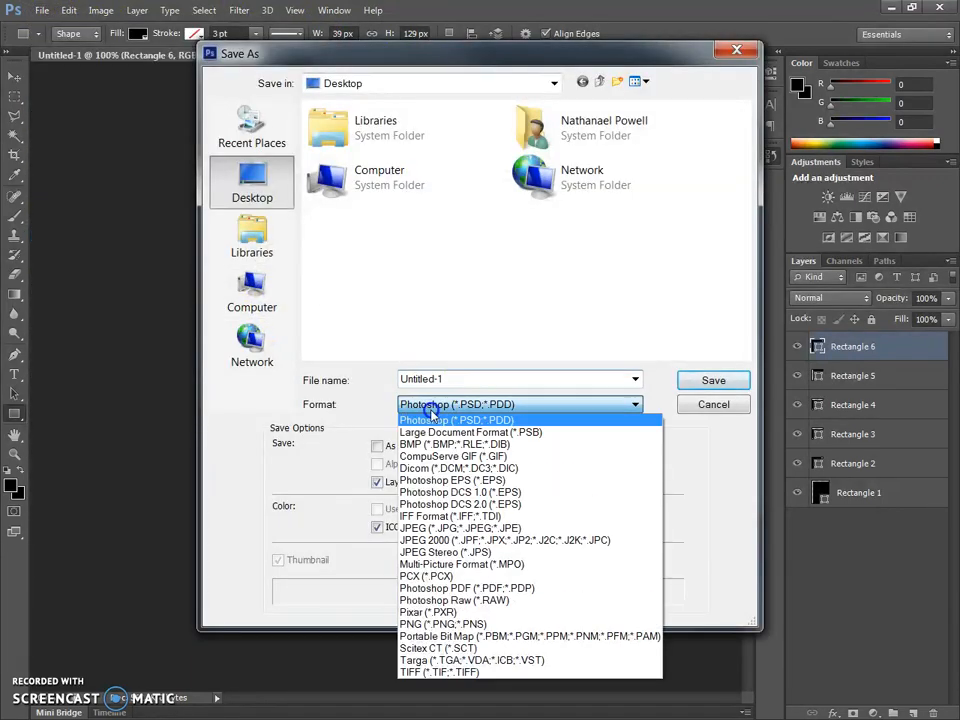
{"action": "left_click", "coordinate": [453, 624]}
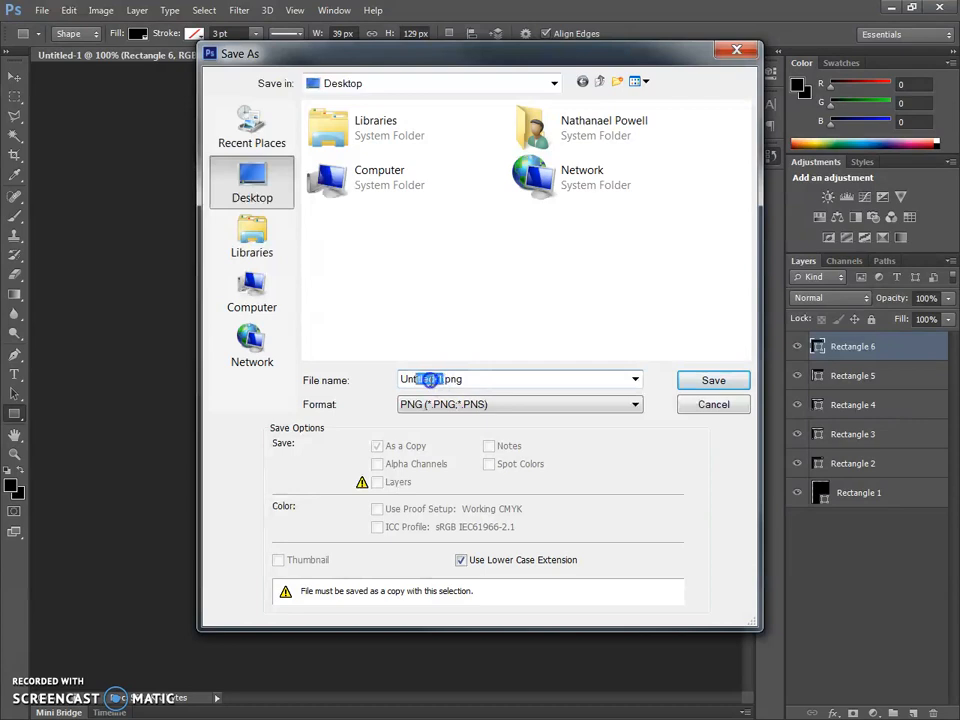
{"action": "left_click", "coordinate": [714, 405]}
{"action": "left_click", "coordinate": [152, 81]}
- Create a second 750 × 750 pixel, 72 pixels/inch document with white background contents
{"action": "left_click", "coordinate": [40, 11]}
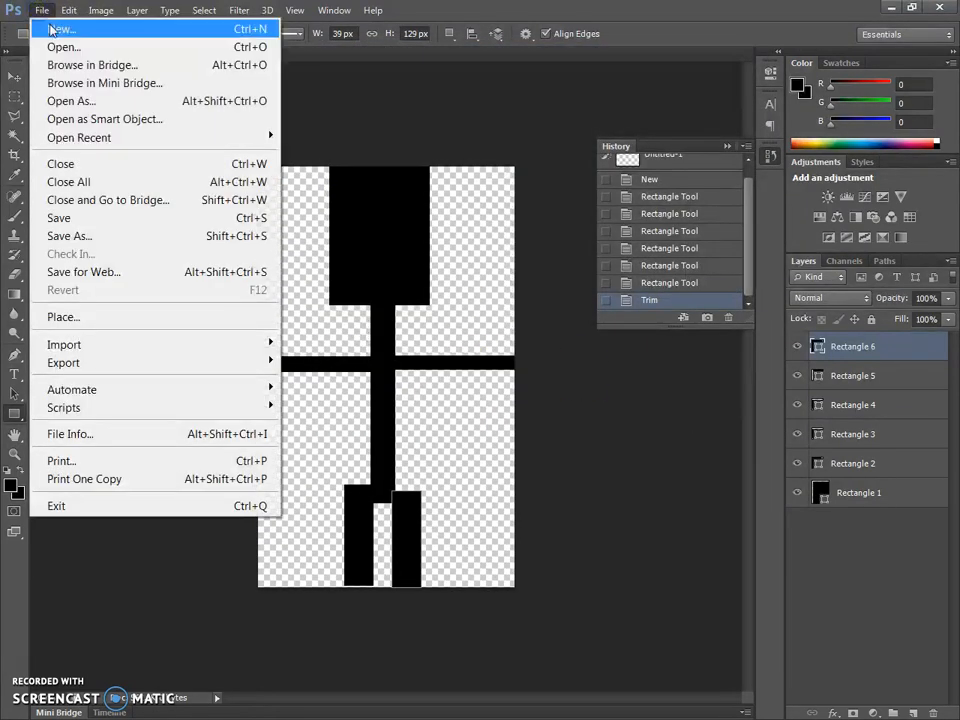
{"action": "left_click", "coordinate": [58, 29]}
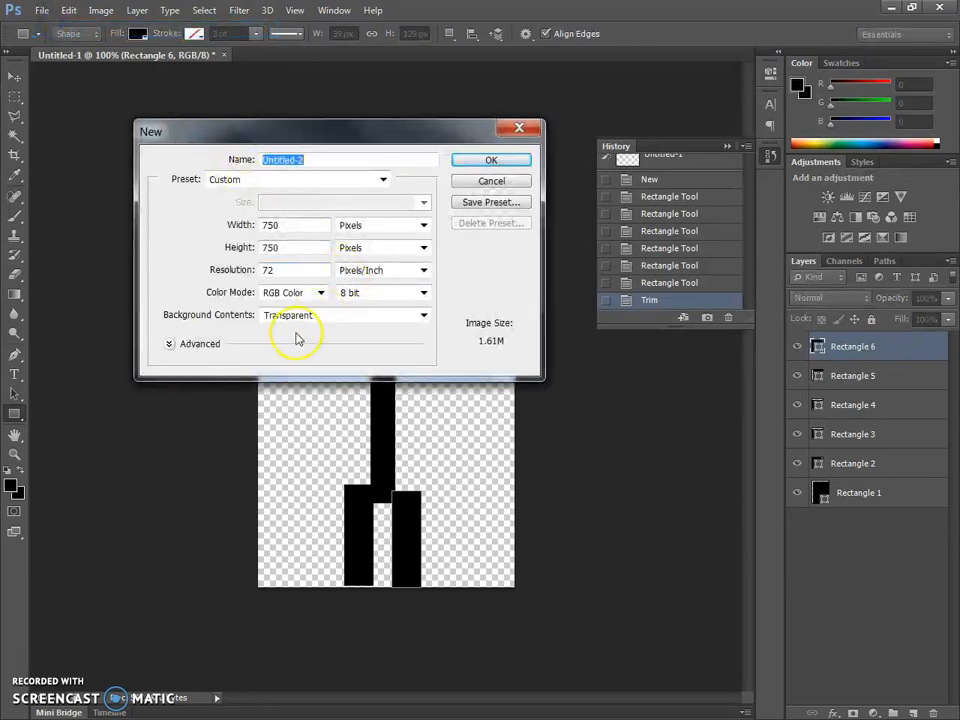
{"action": "left_click", "coordinate": [298, 316]}
{"action": "left_click", "coordinate": [307, 331]}
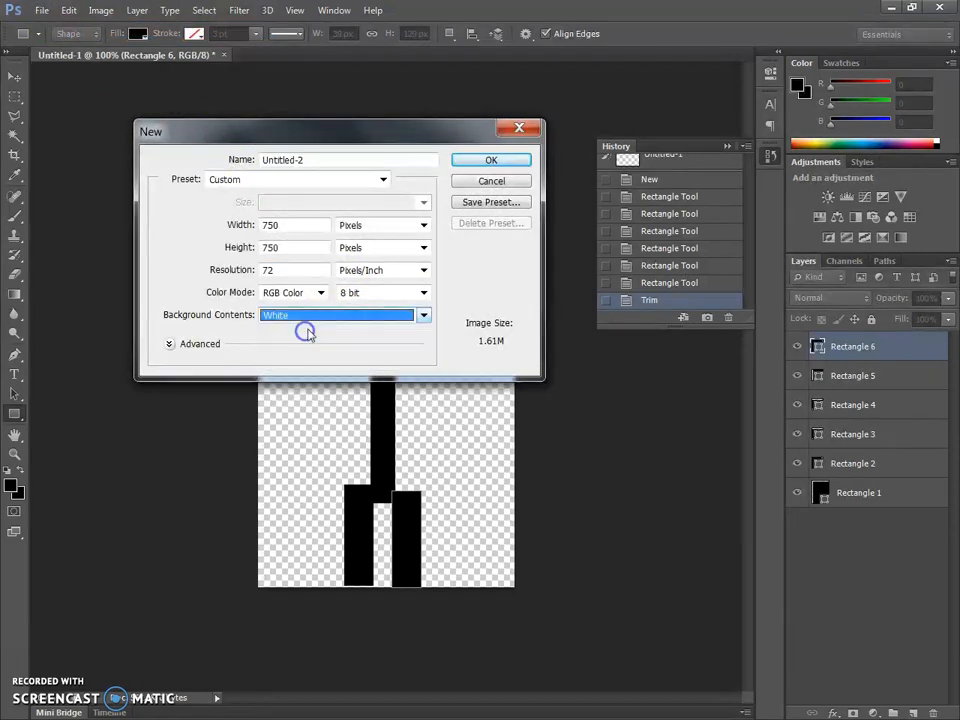
{"action": "left_click", "coordinate": [482, 162]}
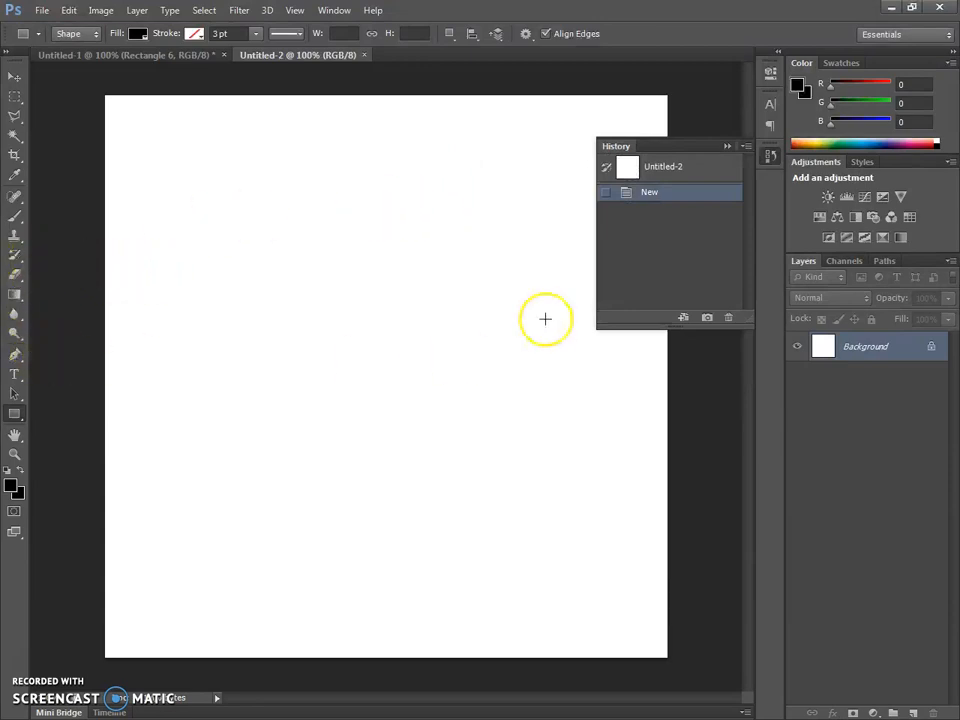
- Build a stick figure from six black ellipse shapes: a round head, a narrow body, two horizontal arms and two thin legs
{"action": "right_click", "coordinate": [17, 414]}
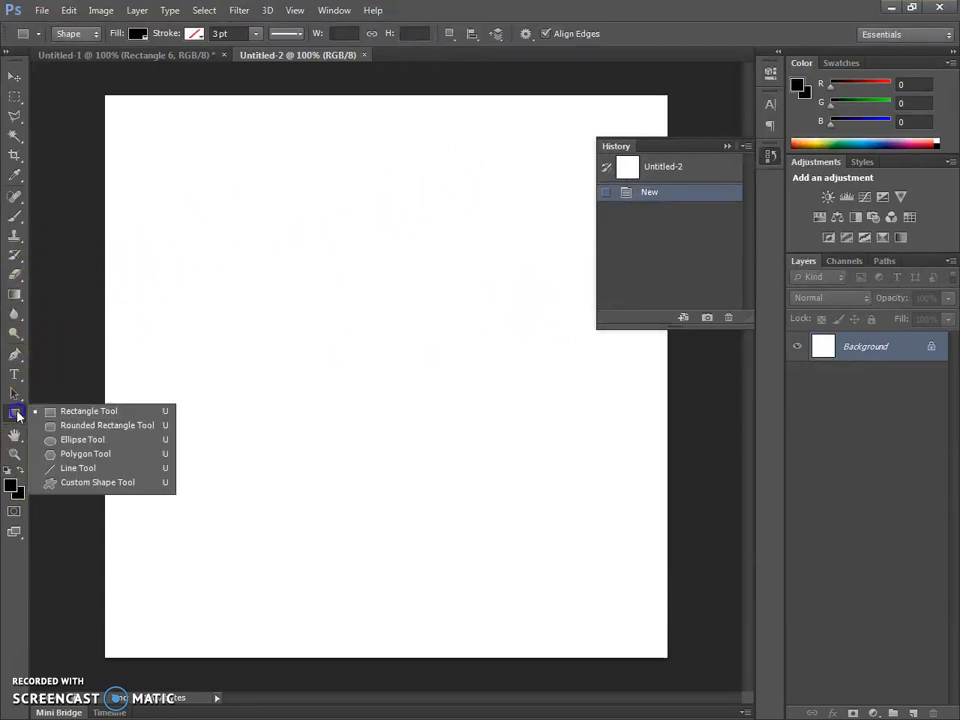
{"action": "left_click", "coordinate": [53, 443]}
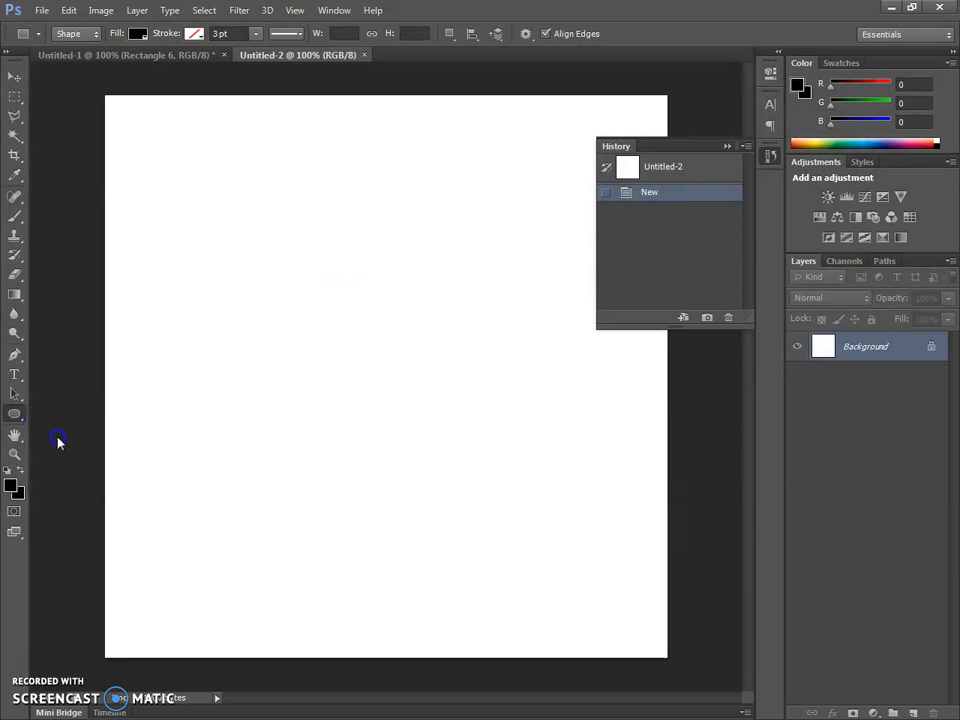
{"action": "left_click_drag", "start_coordinate": [298, 189], "coordinate": [465, 411]}
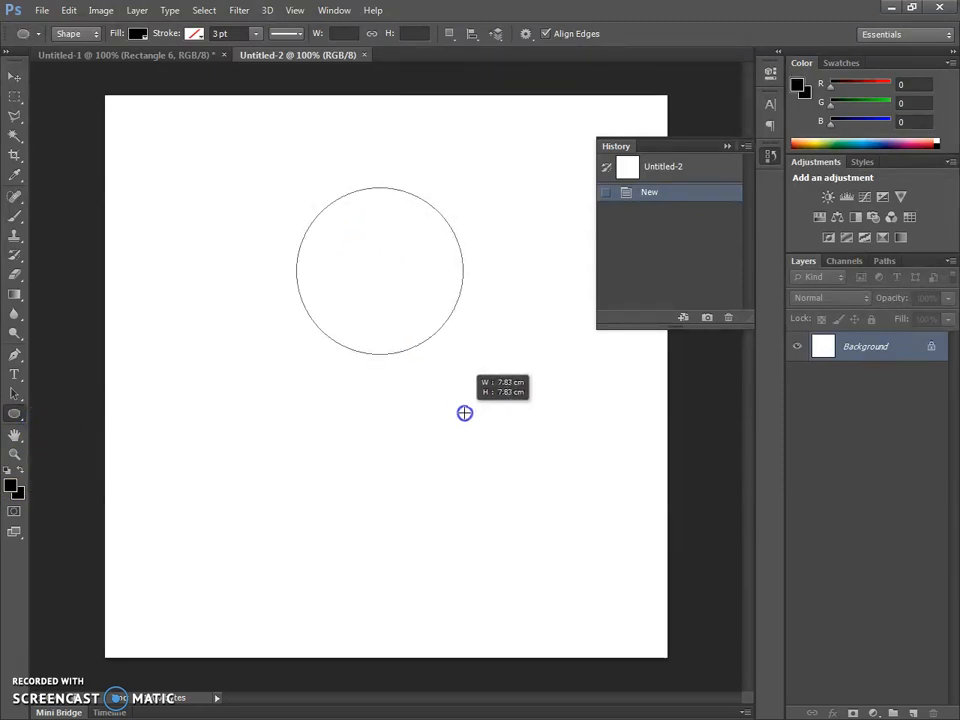
{"action": "left_click_drag", "start_coordinate": [371, 330], "coordinate": [394, 540]}
{"action": "left_click_drag", "start_coordinate": [382, 389], "coordinate": [512, 404]}
{"action": "left_click_drag", "start_coordinate": [382, 391], "coordinate": [255, 404]}
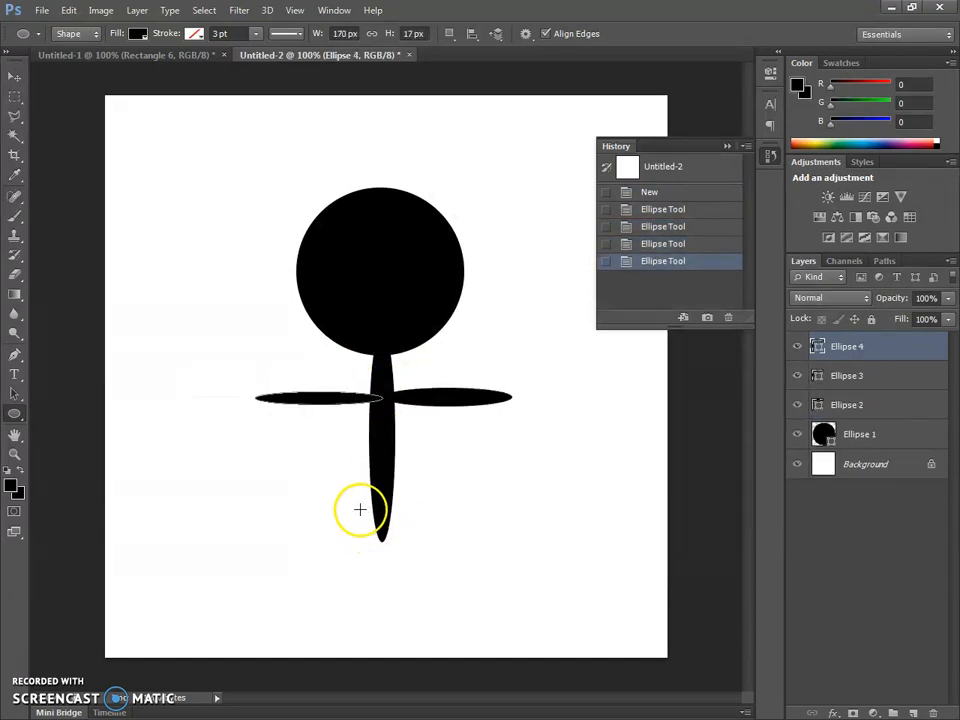
{"action": "left_click_drag", "start_coordinate": [371, 512], "coordinate": [367, 618]}
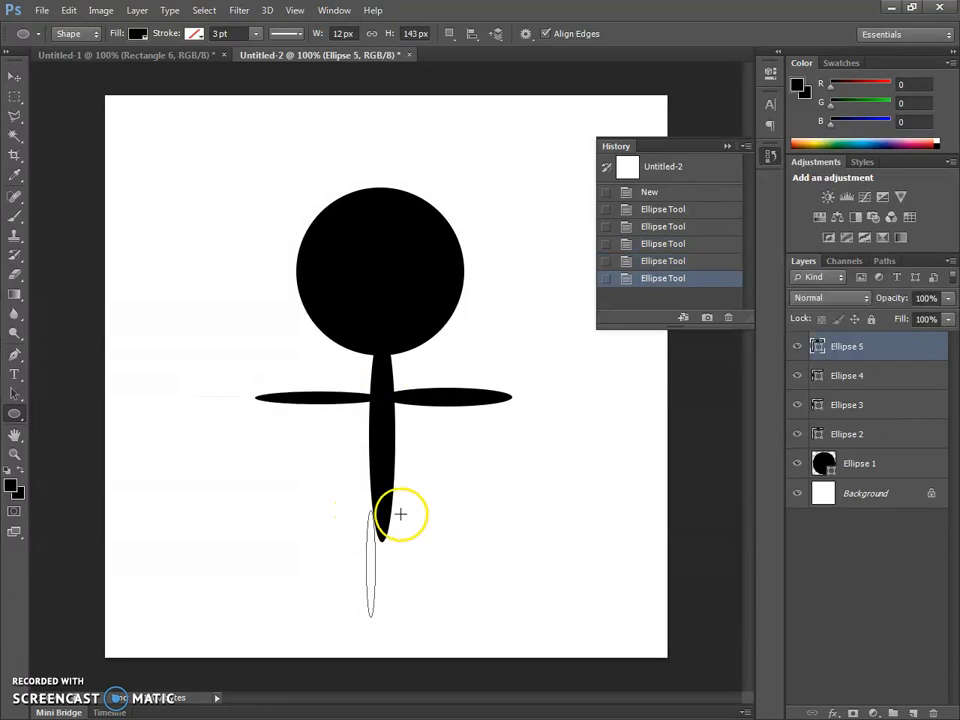
{"action": "left_click_drag", "start_coordinate": [390, 515], "coordinate": [396, 611]}
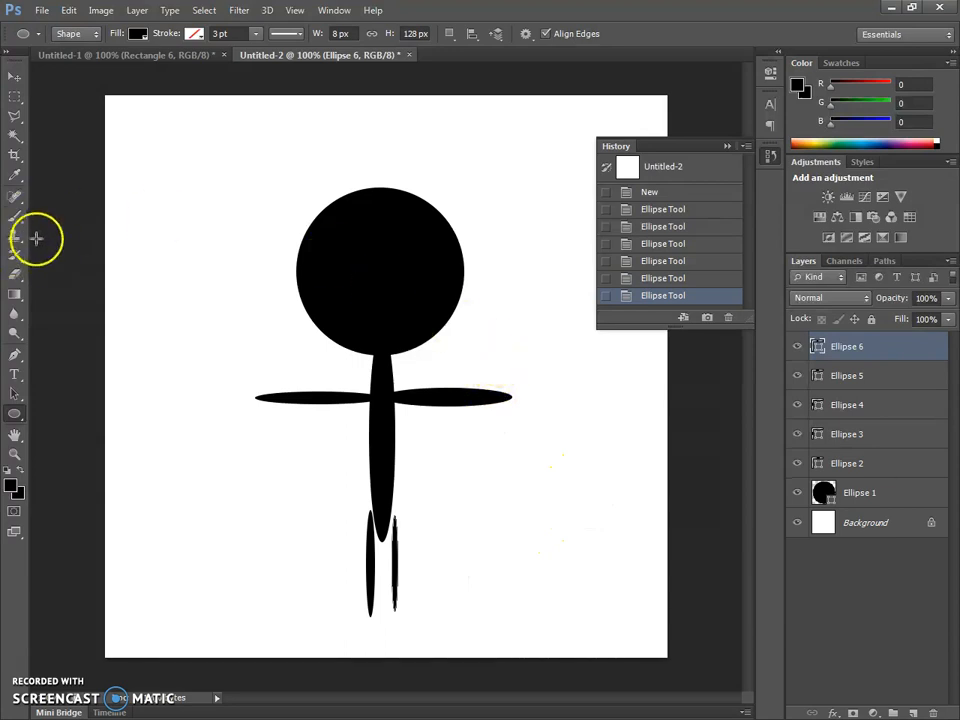
- Set the foreground colour to white and draw two eye ellipses on the head, the one on the right about 45 × 46 px
{"action": "left_click", "coordinate": [12, 485]}
{"action": "left_click_drag", "start_coordinate": [485, 277], "coordinate": [443, 217]}
{"action": "left_click", "coordinate": [805, 207]}
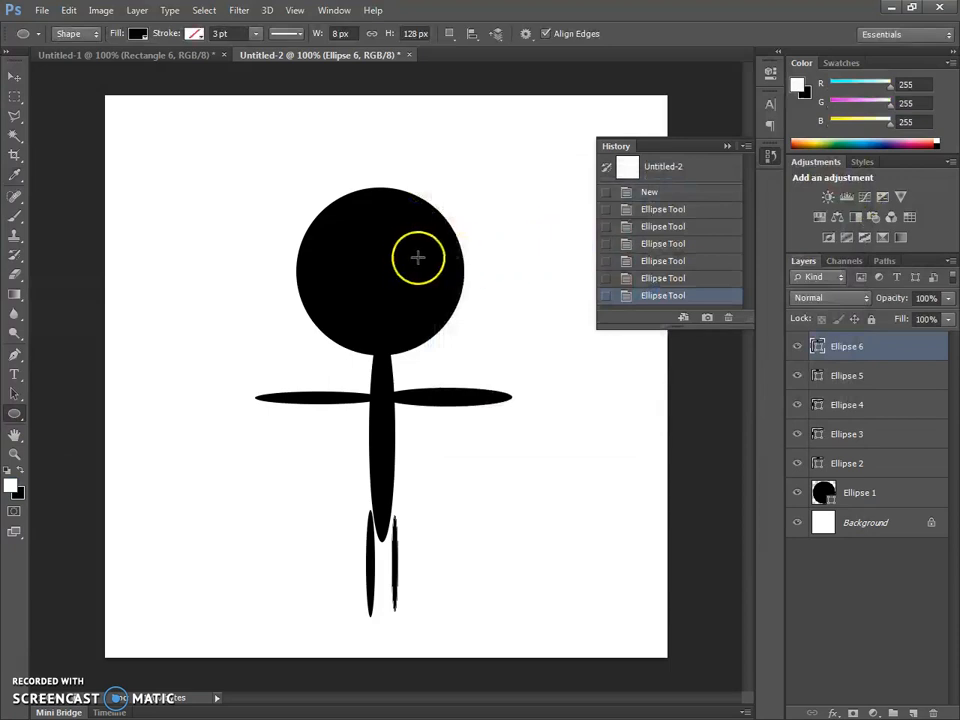
{"action": "mouse_move", "coordinate": [332, 237]}
{"action": "left_mouse_down"}
{"action": "mouse_move", "coordinate": [364, 263]}
{"action": "mouse_move", "coordinate": [437, 282]}
{"action": "left_mouse_up"}
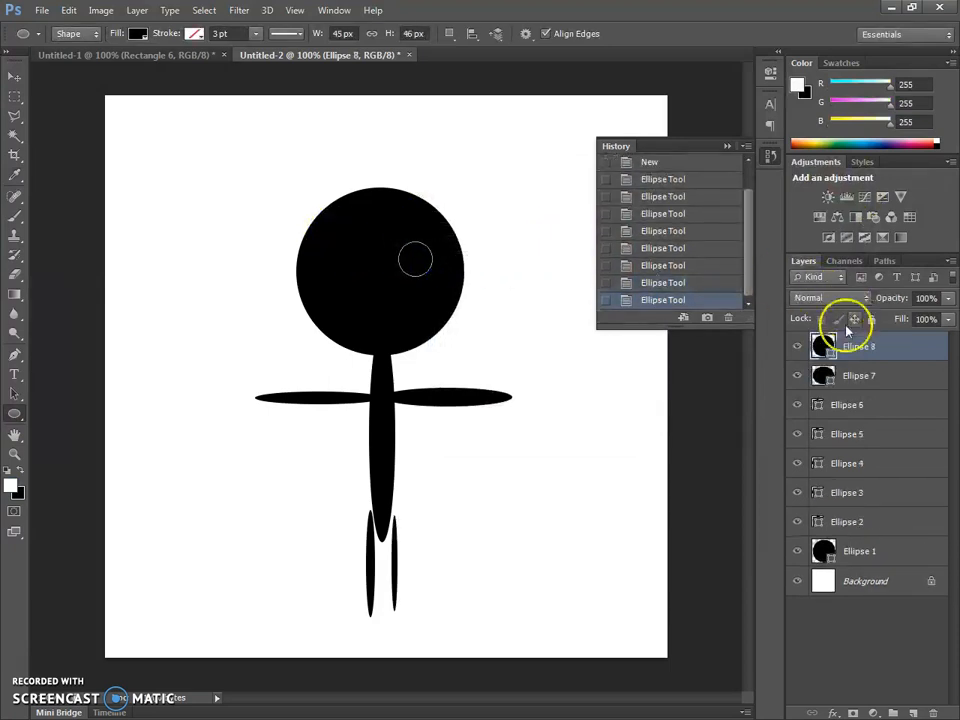
- Change the fill colour of both eye ellipses, Ellipse 7 and Ellipse 8, to white (ffffff)
{"action": "double_click", "coordinate": [822, 375]}
{"action": "left_click_drag", "start_coordinate": [450, 224], "coordinate": [422, 204]}
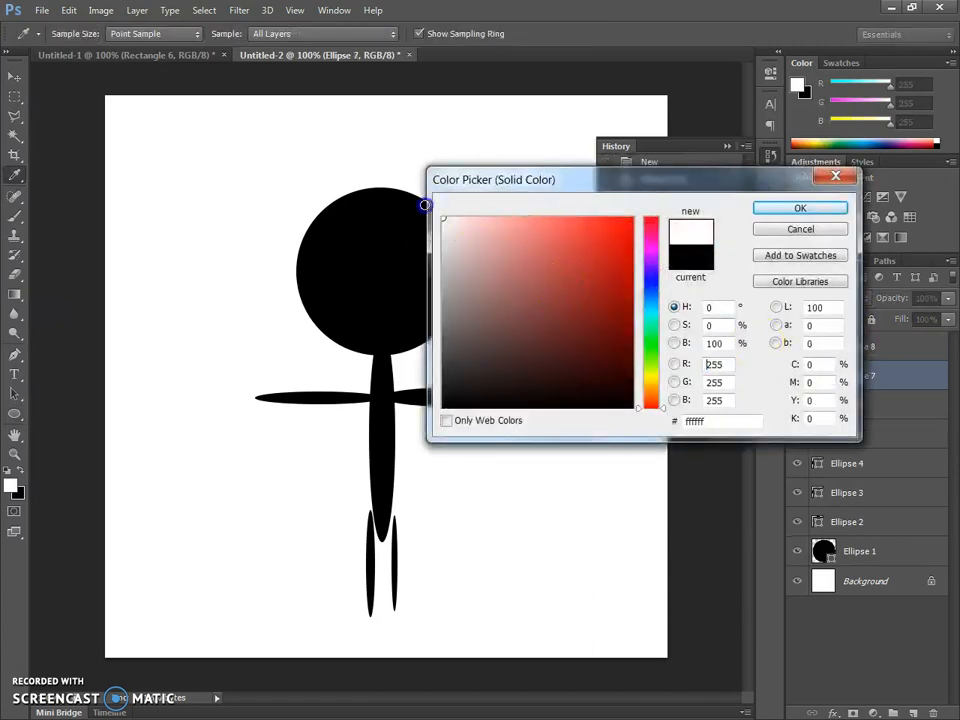
{"action": "left_click", "coordinate": [797, 207]}
{"action": "double_click", "coordinate": [820, 346]}
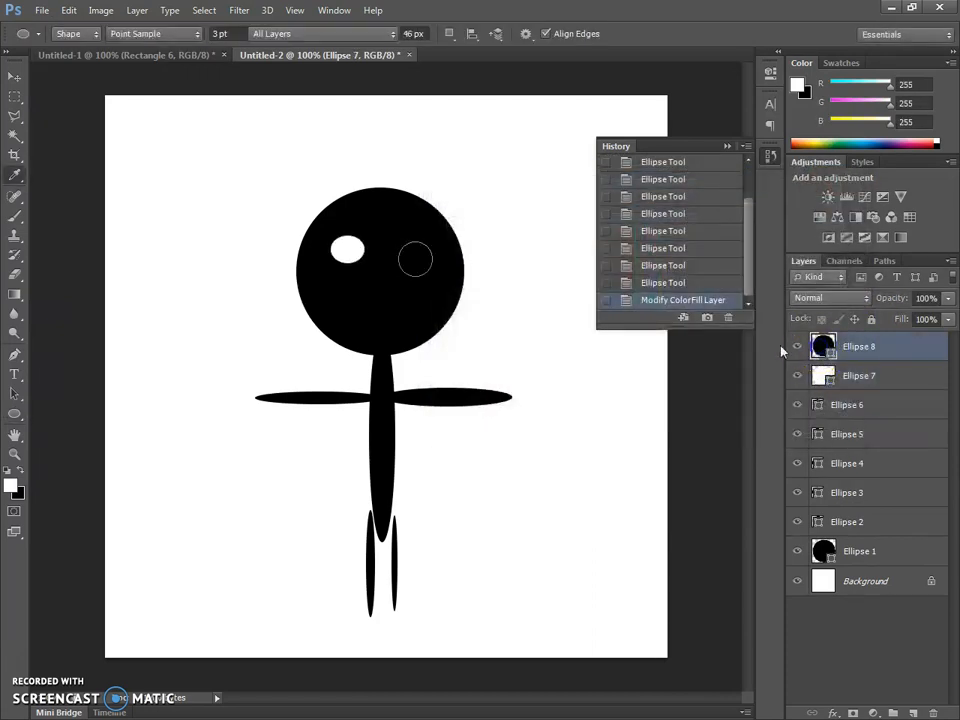
{"action": "left_click_drag", "start_coordinate": [501, 306], "coordinate": [396, 199]}
{"action": "left_click", "coordinate": [800, 207]}
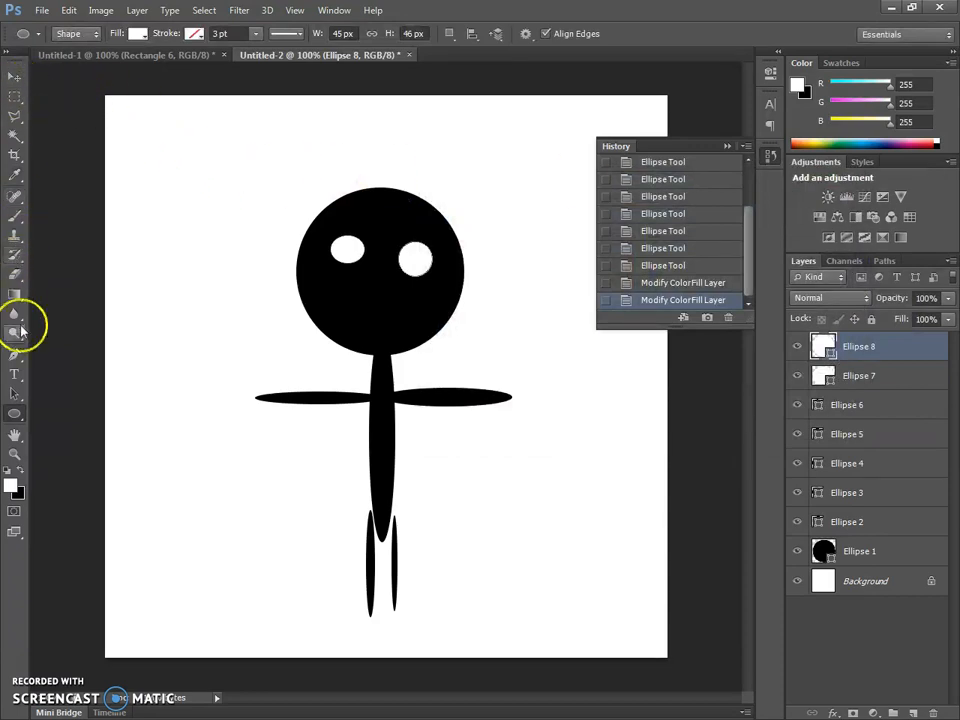
- Swap the foreground and background colours and draw two pupil ellipses in the eyes, about 32 × 20 px and 29 × 29 px
{"action": "left_click", "coordinate": [20, 470]}
{"action": "left_click_drag", "start_coordinate": [363, 264], "coordinate": [342, 250]}
{"action": "mouse_move", "coordinate": [414, 268]}
{"action": "left_mouse_down"}
{"action": "mouse_move", "coordinate": [416, 259]}
{"action": "mouse_move", "coordinate": [406, 262]}
{"action": "left_mouse_up"}
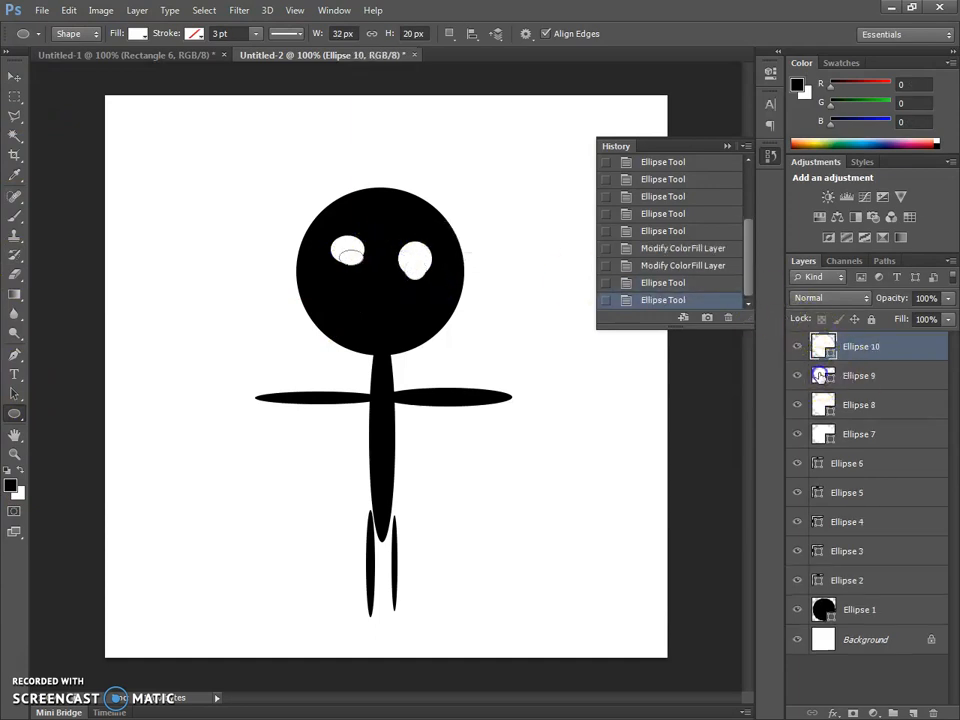
- Change the fill colour of both pupil ellipses, Ellipse 9 and Ellipse 10, to black (000000)
{"action": "double_click", "coordinate": [823, 378]}
{"action": "left_click_drag", "start_coordinate": [446, 381], "coordinate": [442, 408]}
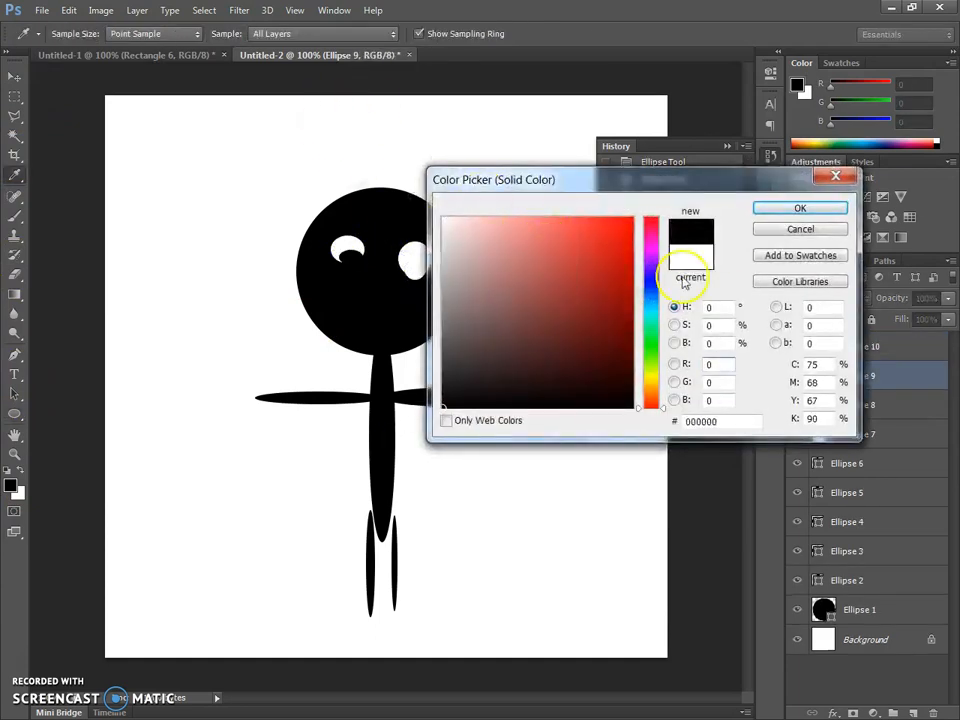
{"action": "left_click", "coordinate": [801, 209]}
{"action": "double_click", "coordinate": [822, 345]}
{"action": "left_click_drag", "start_coordinate": [565, 305], "coordinate": [437, 416]}
{"action": "left_click", "coordinate": [817, 207]}
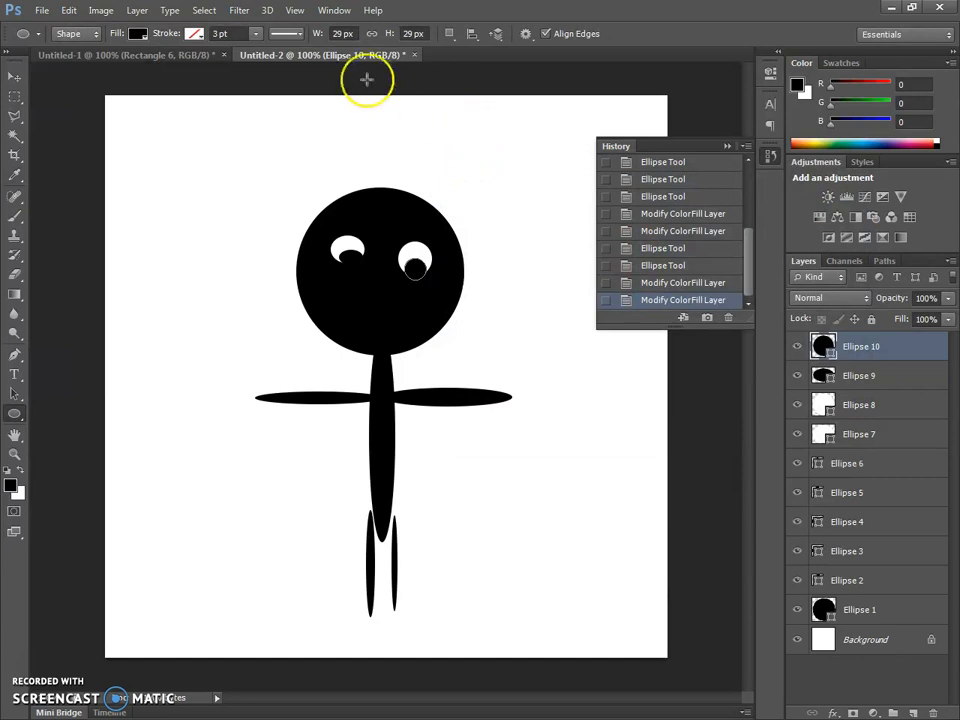
- Trim the canvas based on the top left pixel color, trimming away all four sides
{"action": "left_click", "coordinate": [101, 10]}
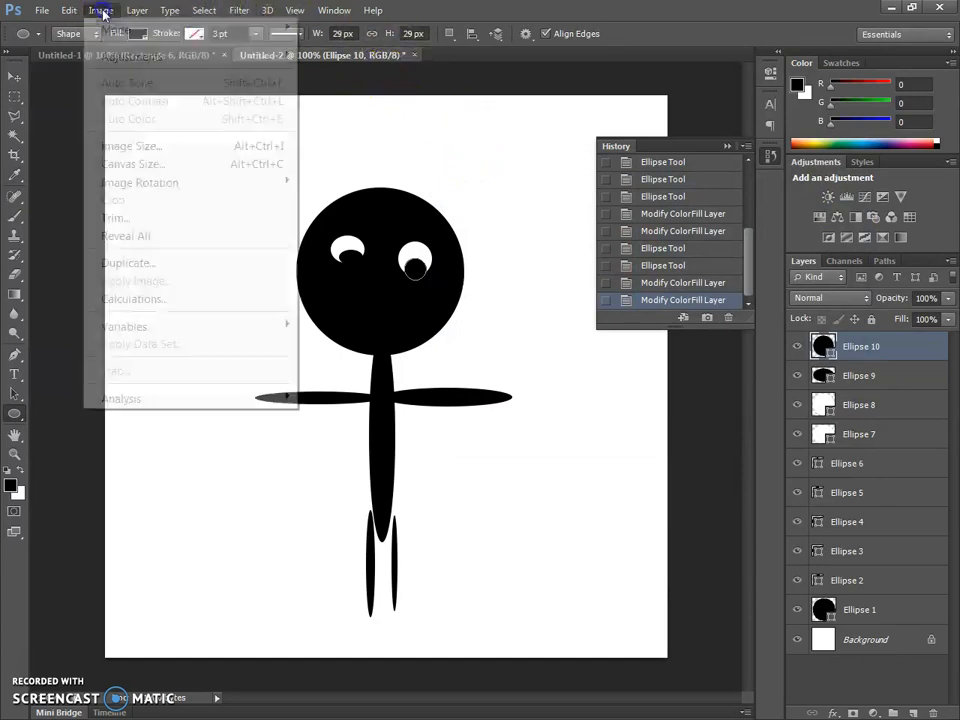
{"action": "left_click", "coordinate": [122, 214]}
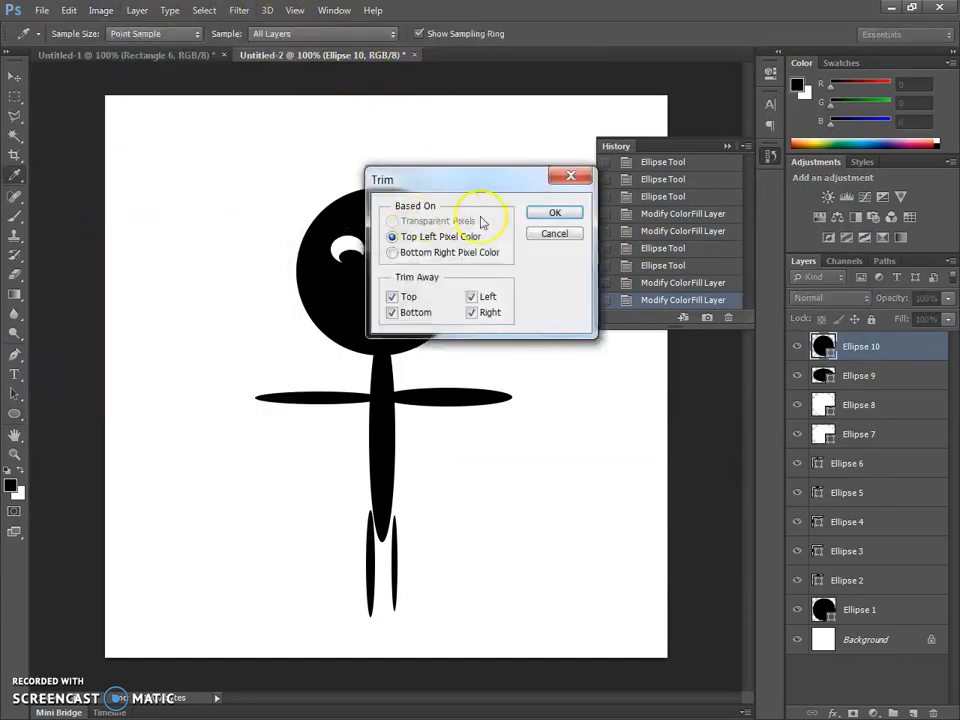
{"action": "left_click", "coordinate": [559, 211]}
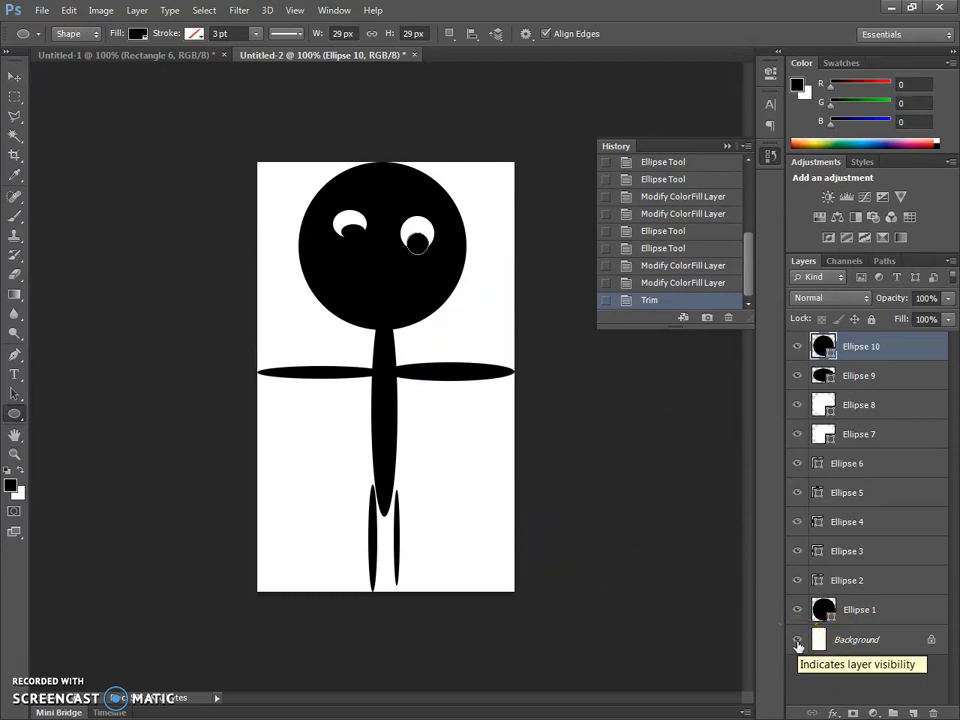
- Hide the Background layer so the stick figure sits on transparency
{"action": "left_click", "coordinate": [797, 640]}
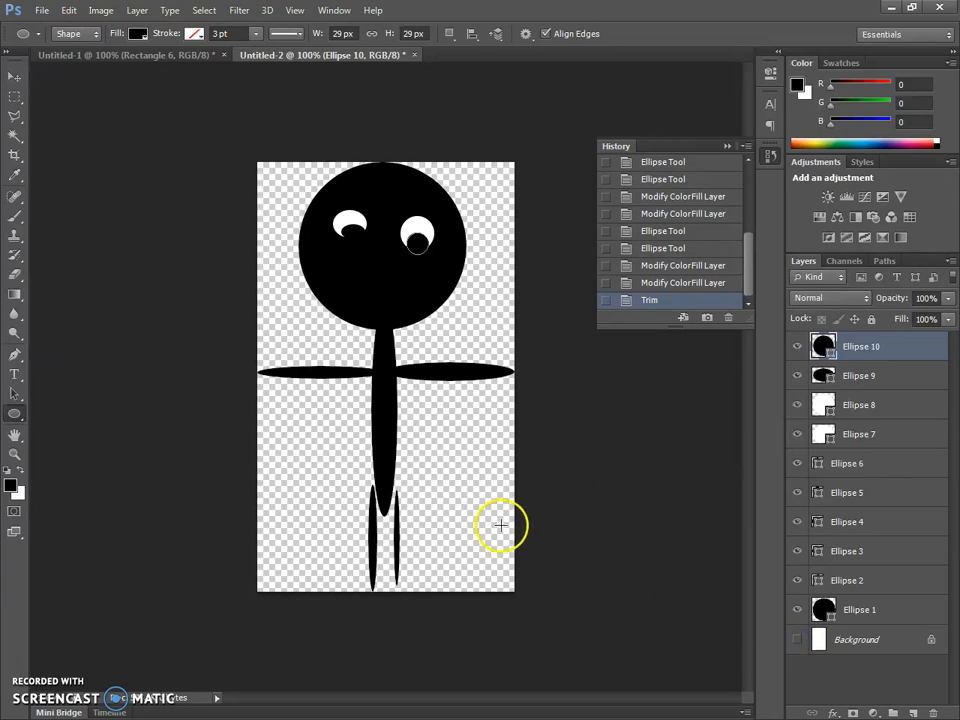
- Choose PNG as the Save As format for Untitled-2 on the Desktop and close the dialog without saving
{"action": "left_click", "coordinate": [42, 10]}
{"action": "left_click", "coordinate": [79, 238]}
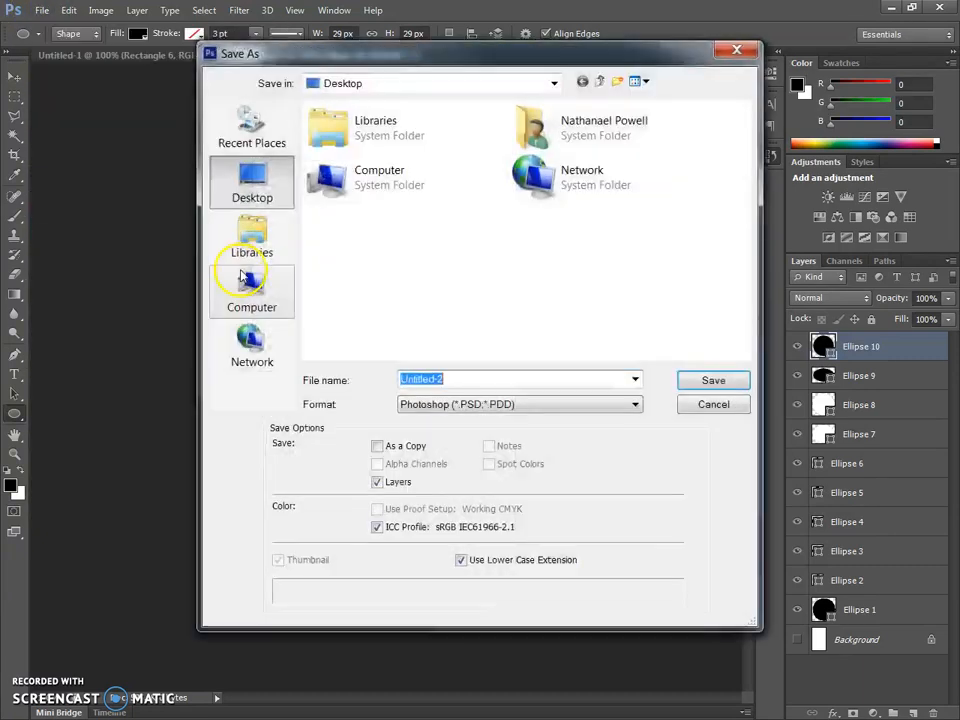
{"action": "left_click", "coordinate": [432, 404]}
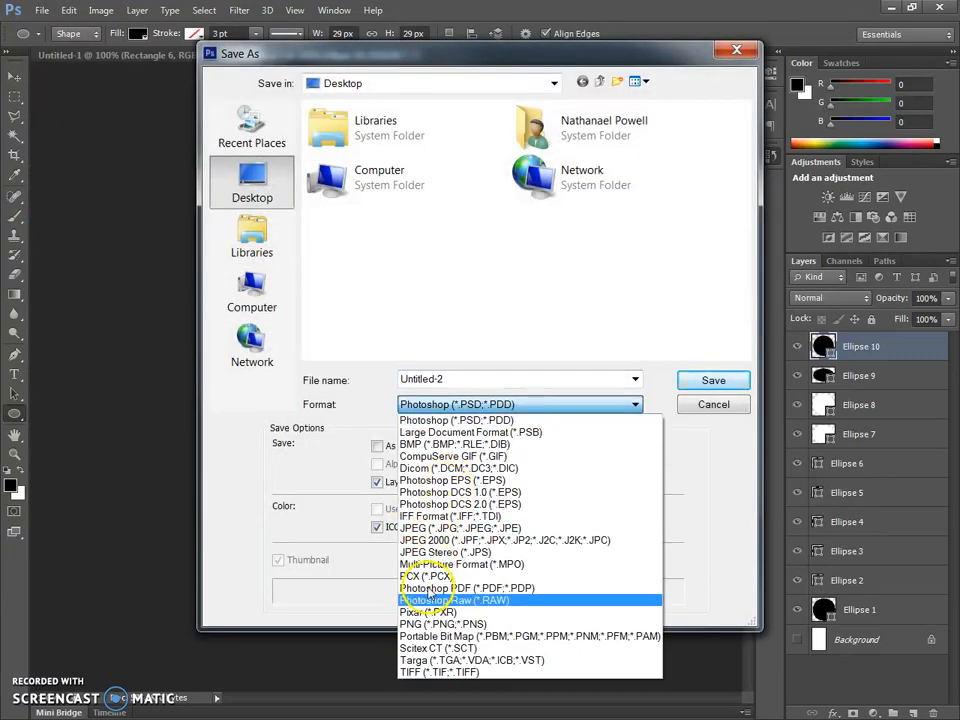
{"action": "left_click", "coordinate": [438, 624]}
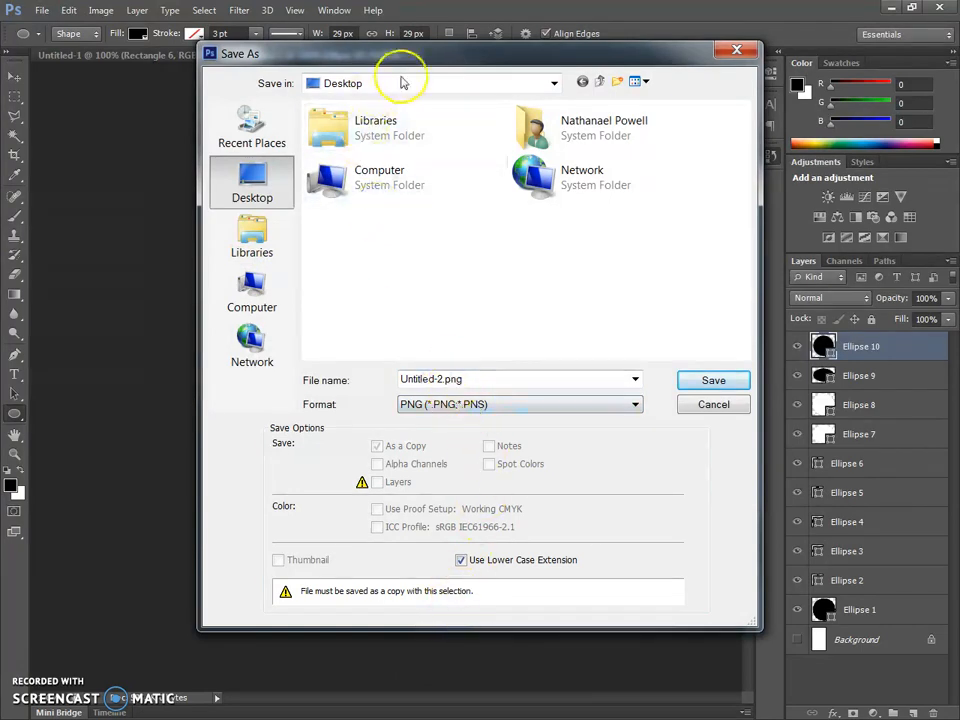
{"action": "left_click_drag", "start_coordinate": [407, 52], "coordinate": [328, 103]}
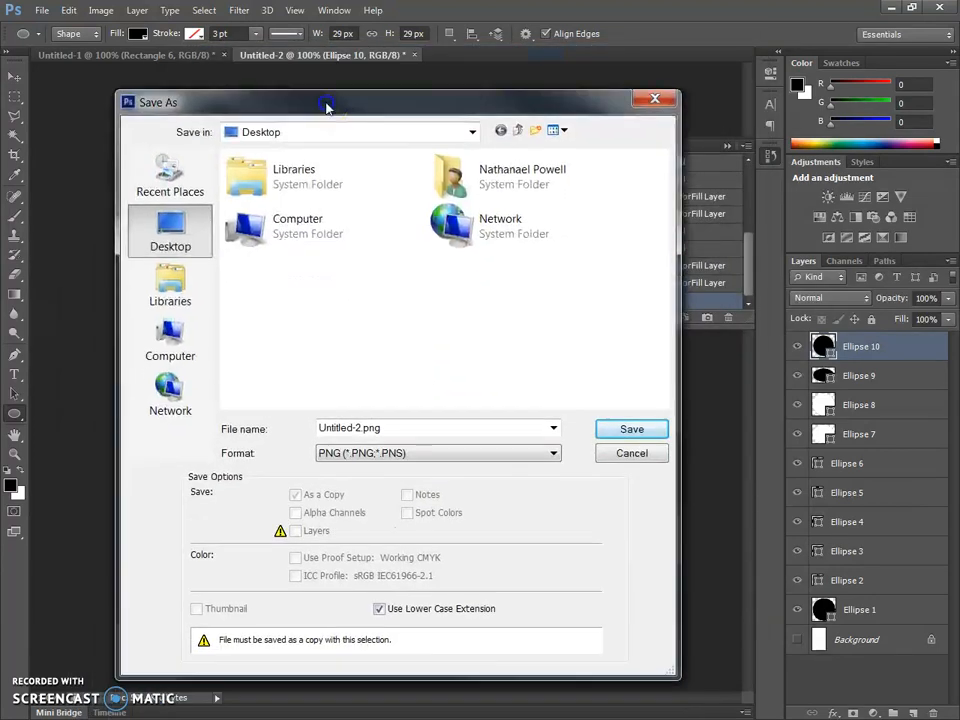
{"action": "left_click", "coordinate": [630, 390]}
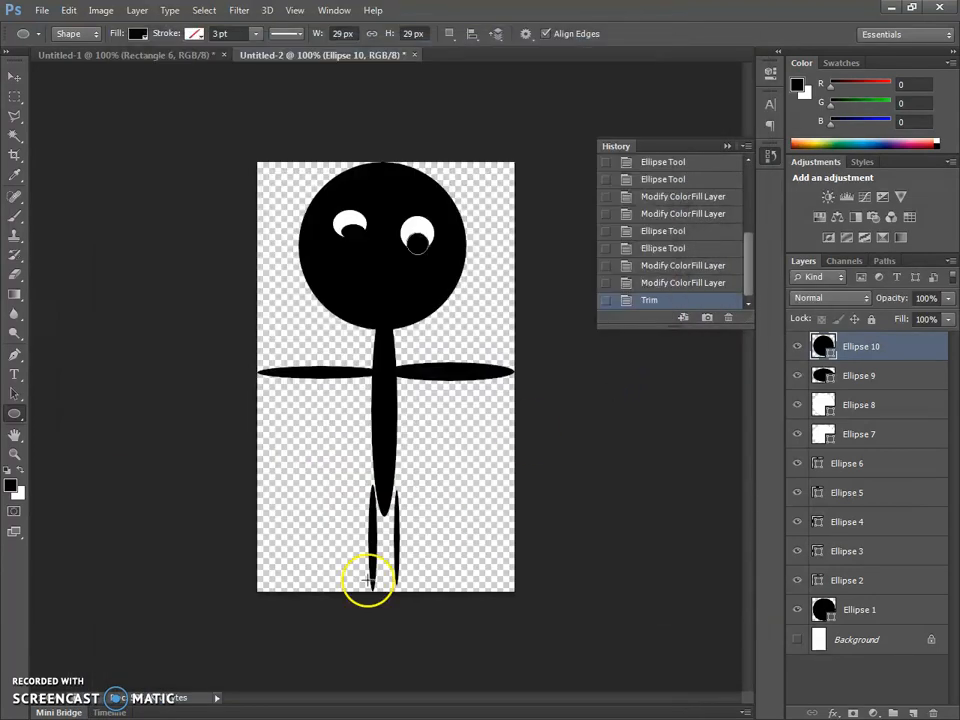